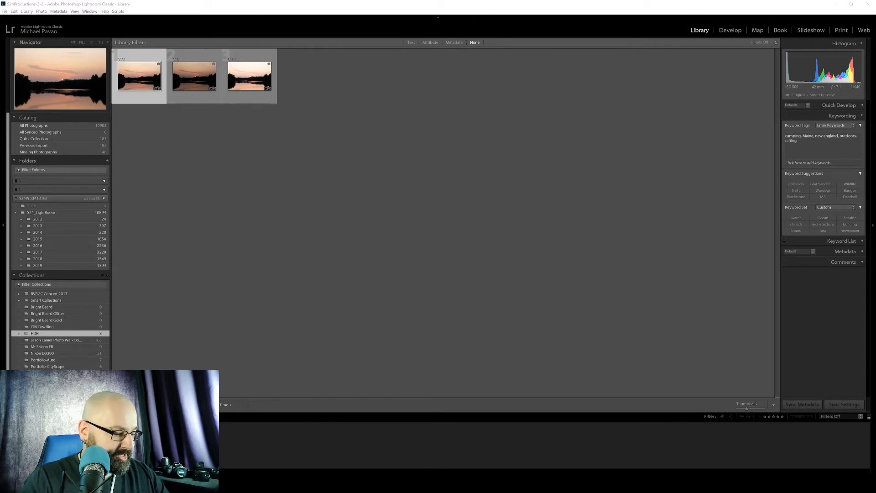
Step: Compare the three bracketed sunset exposures at full size, then return to the thumbnail grid
{"action": "double_click", "coordinate": [139, 77]}
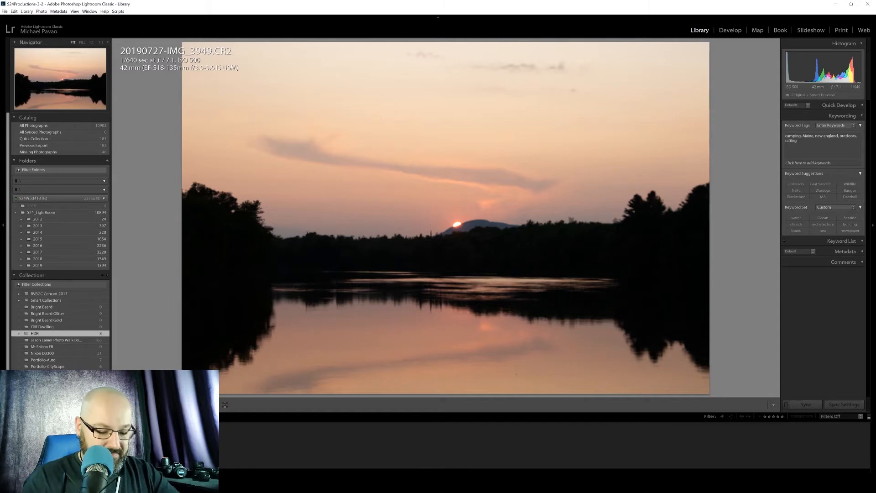
{"action": "key", "text": "Right"}
{"action": "key", "text": "Right"}
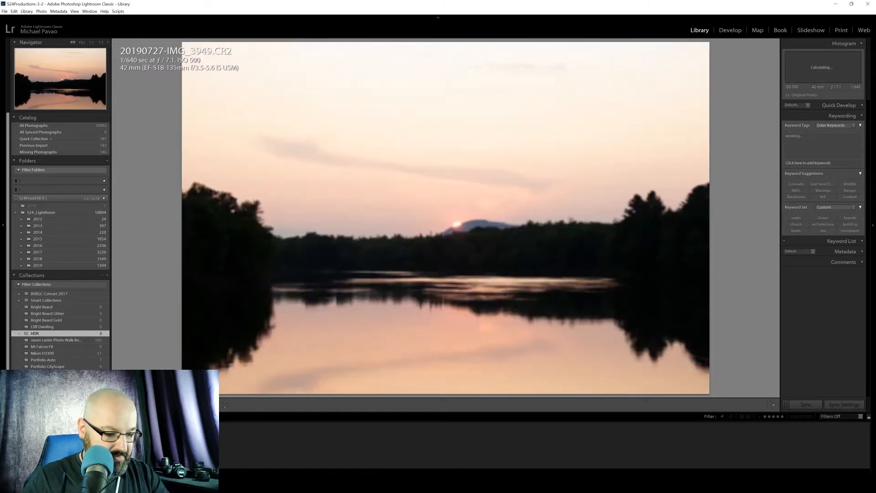
{"action": "key", "text": "Left"}
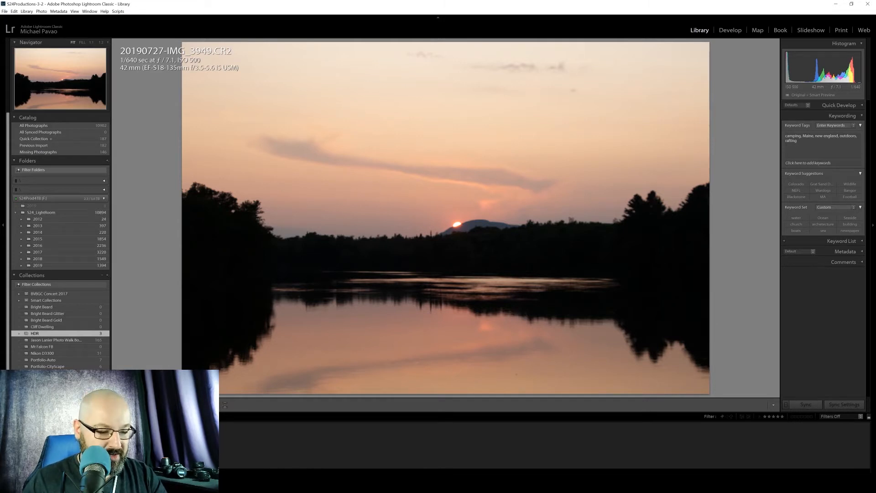
{"action": "key", "text": "Right"}
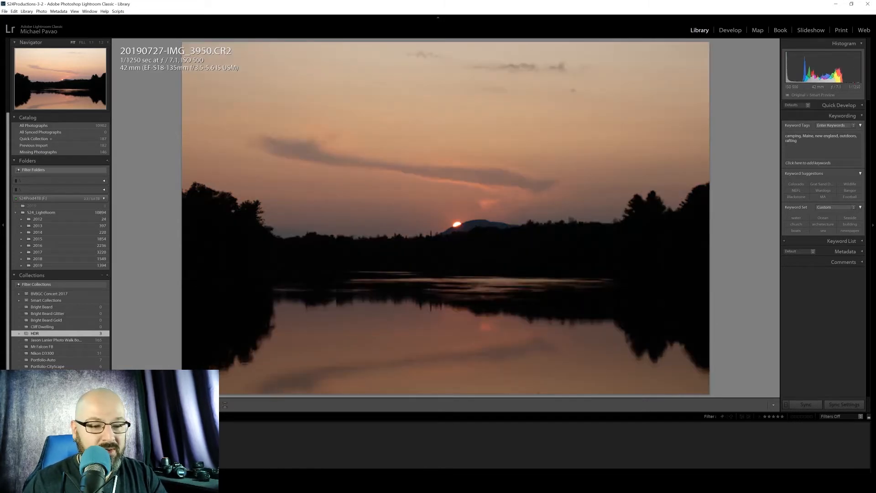
{"action": "key", "text": "Right"}
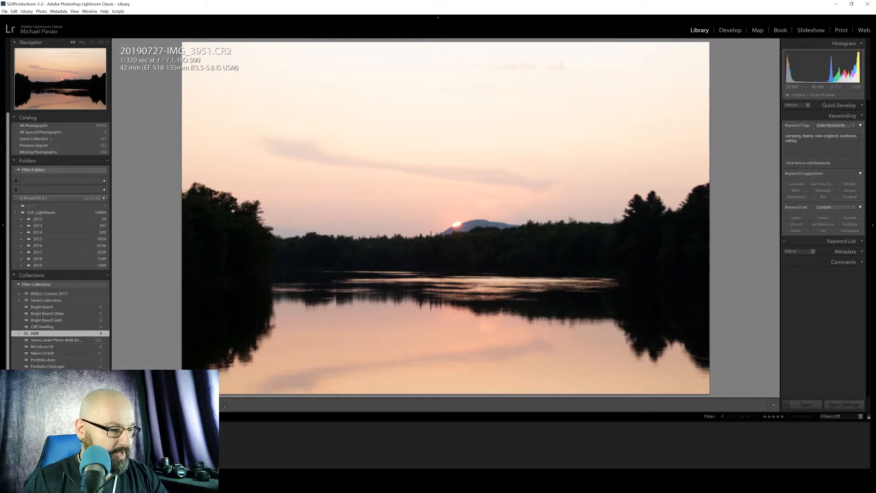
{"action": "key", "text": "Left"}
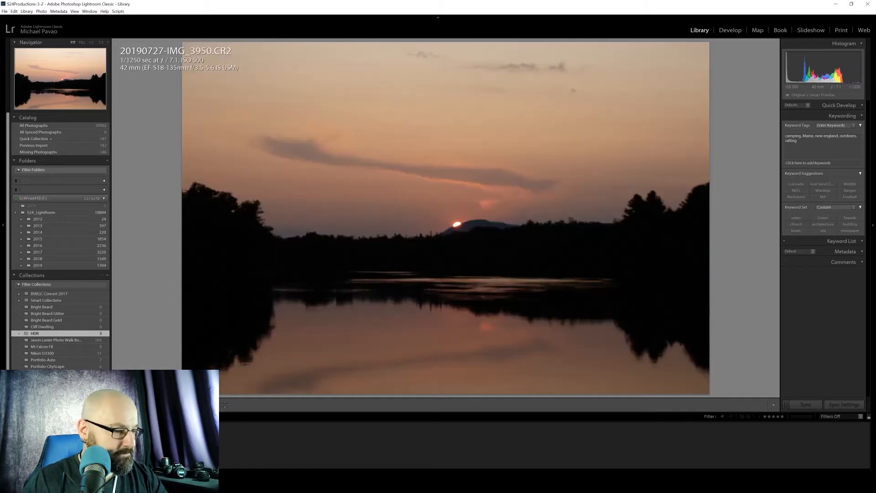
{"action": "key", "text": "Left"}
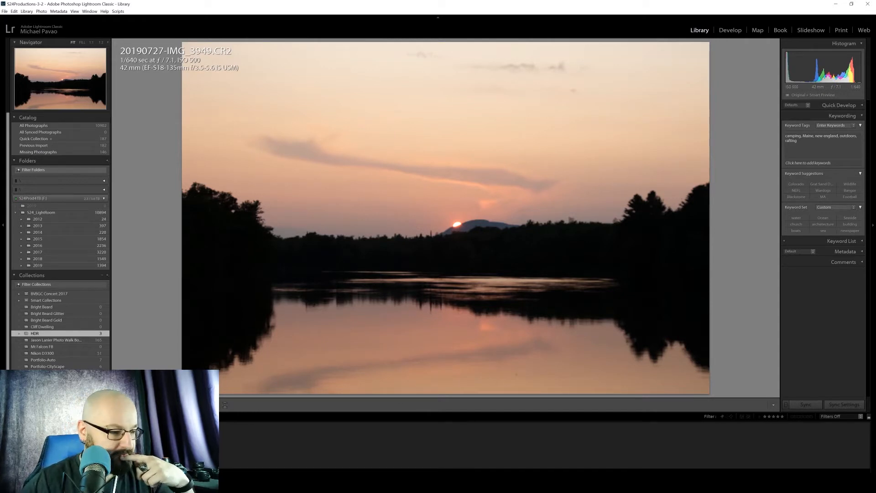
{"action": "key", "text": "Right"}
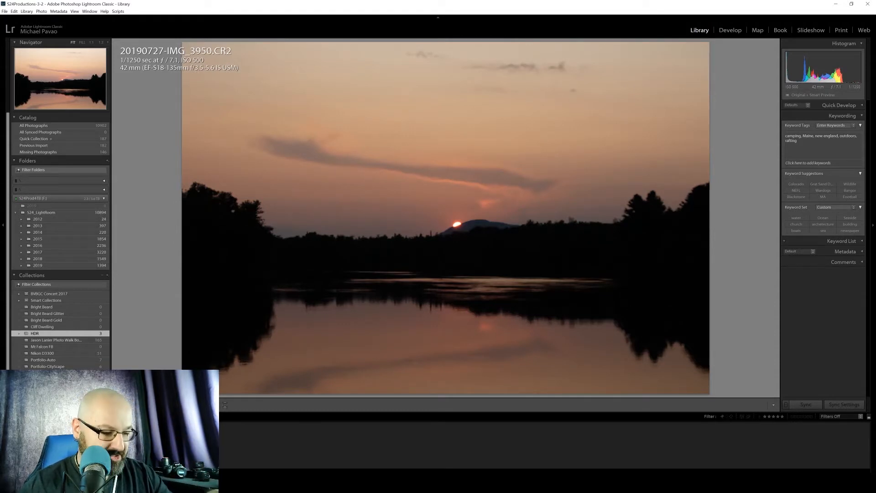
{"action": "key", "text": "Left"}
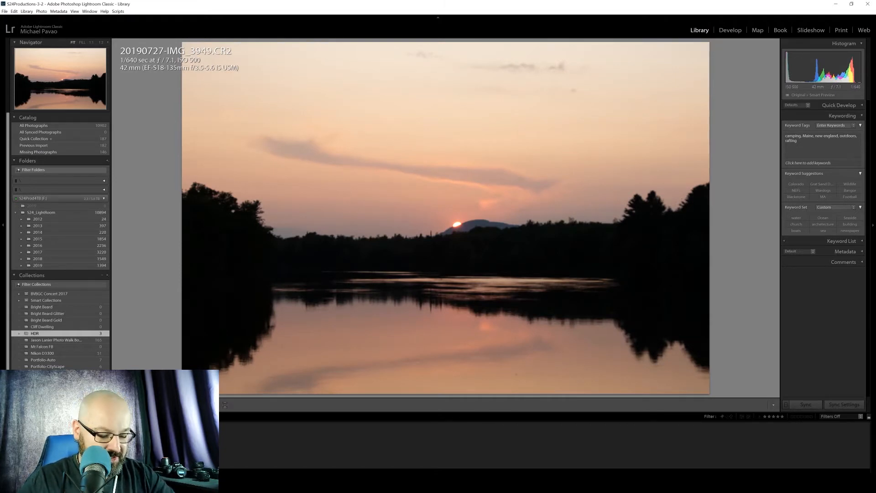
{"action": "key", "text": "Right"}
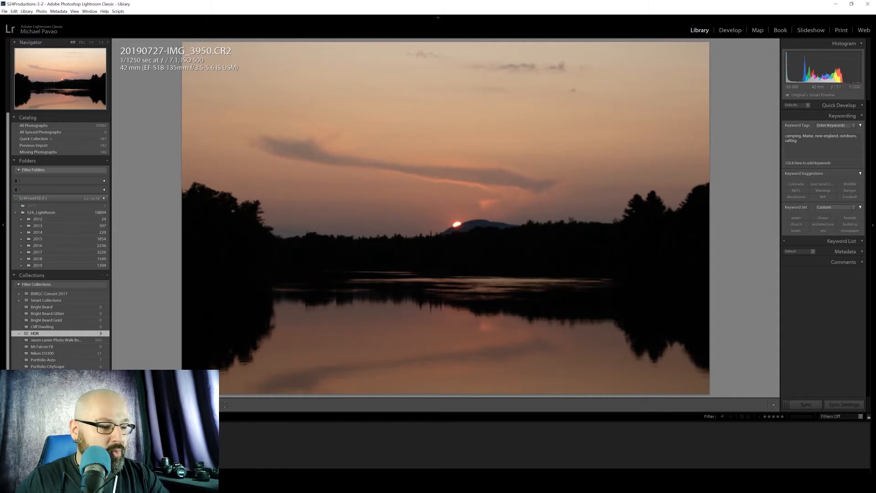
{"action": "key", "text": "Right"}
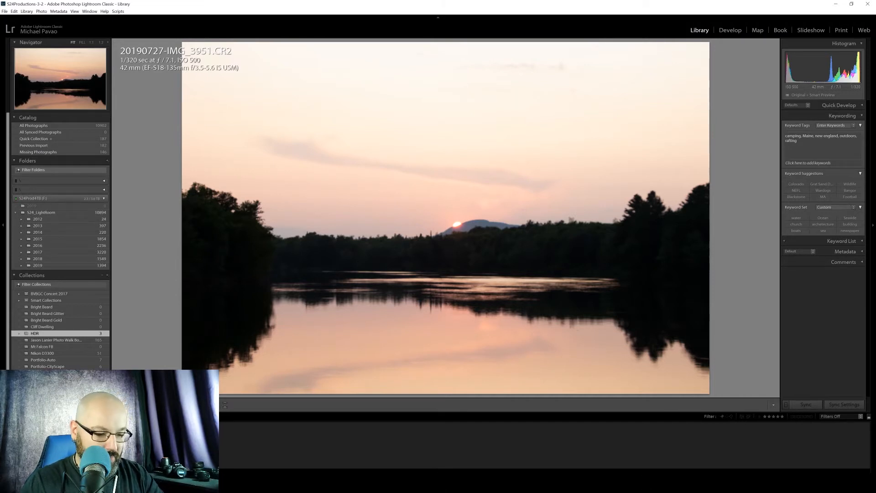
{"action": "key", "text": "g"}
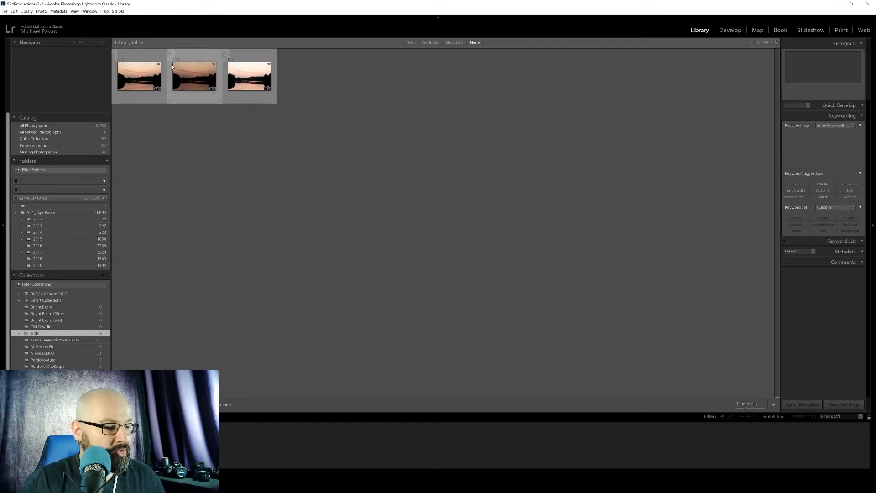
Step: Merge the three bracketed sunset photos into an HDR image with Auto Align, Auto Settings and a Deghost Amount of None
{"action": "left_click", "coordinate": [151, 60]}
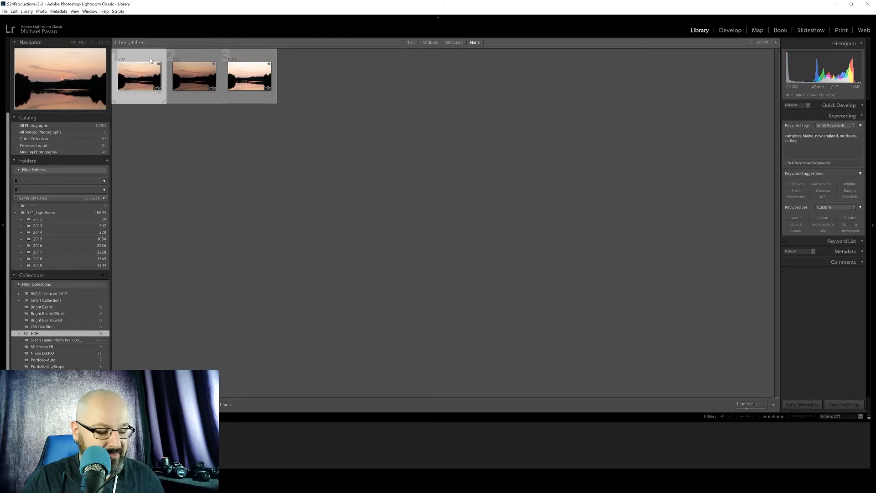
{"action": "left_click", "coordinate": [245, 53], "text": "shift"}
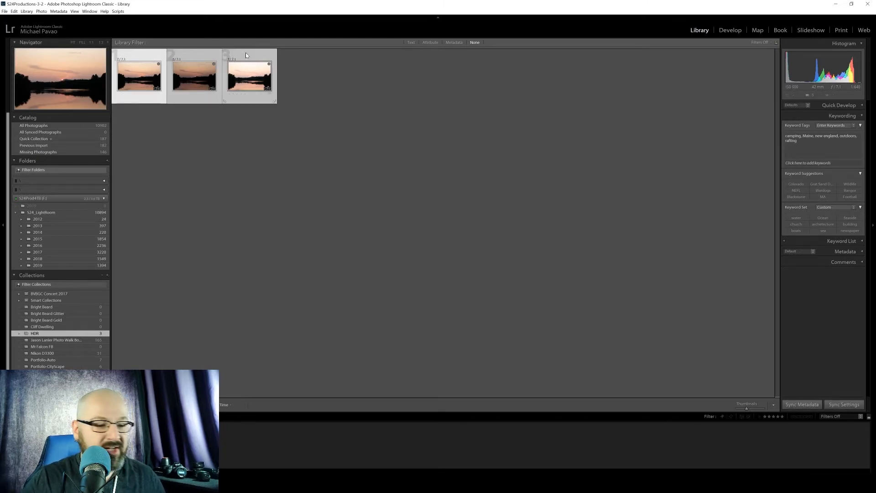
{"action": "right_click", "coordinate": [246, 54]}
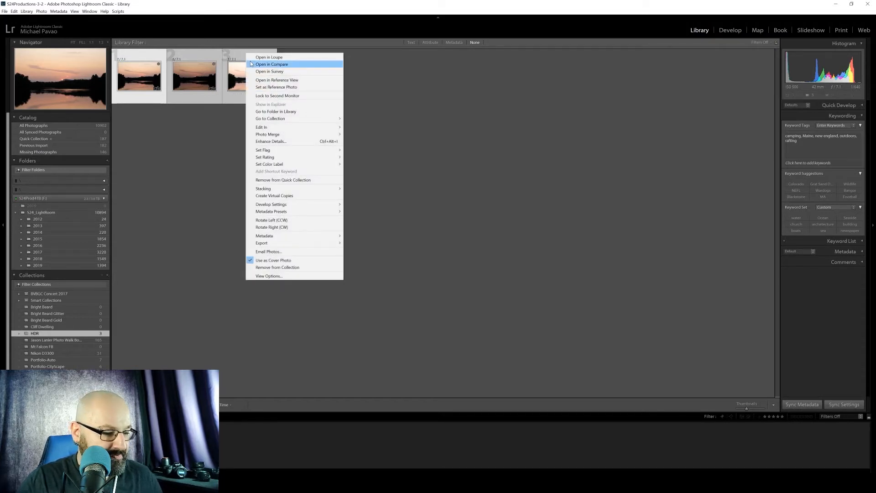
{"action": "mouse_move", "coordinate": [276, 139]}
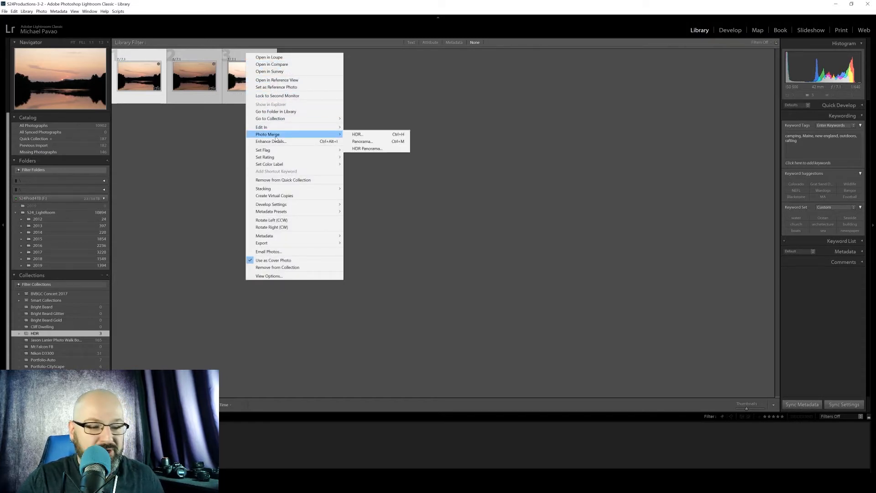
{"action": "left_click", "coordinate": [356, 135]}
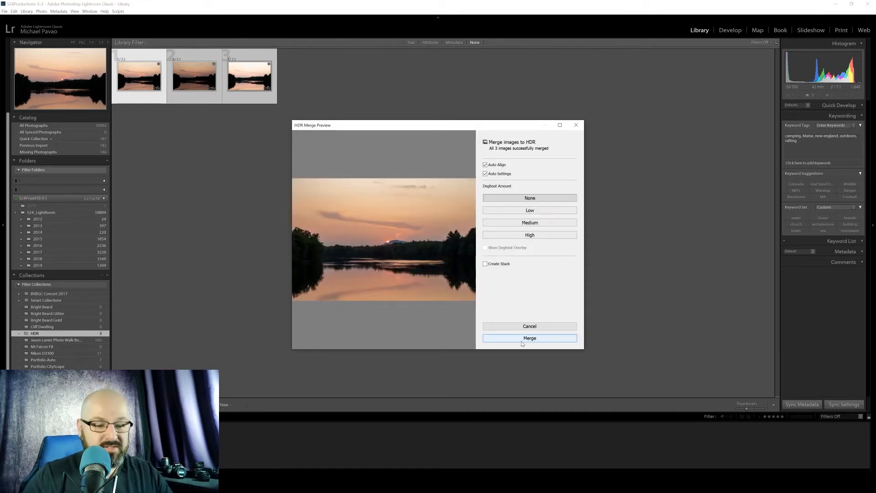
{"action": "left_click", "coordinate": [522, 338]}
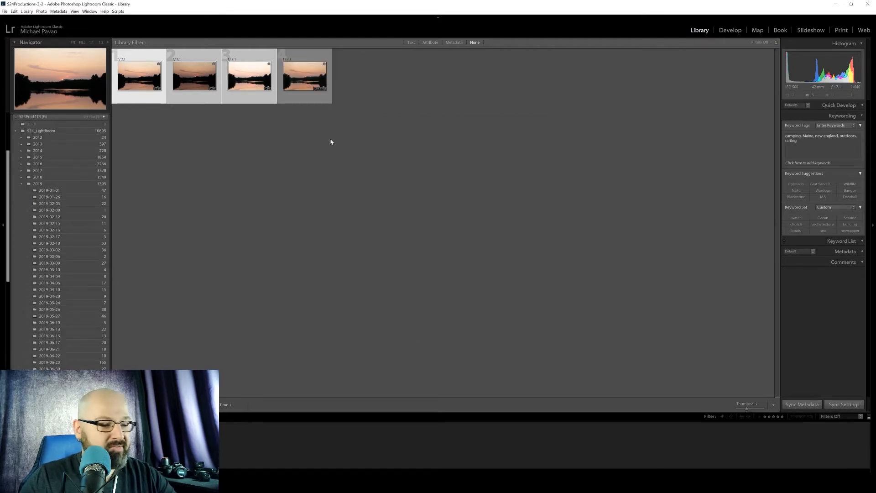
Step: Open the merged HDR photo for developing and enable Remove Chromatic Aberration and Profile Corrections
{"action": "left_click", "coordinate": [305, 57]}
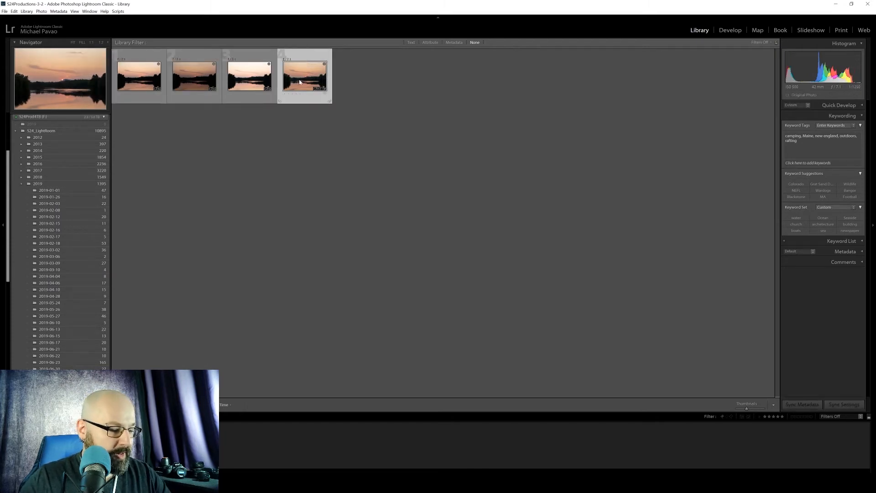
{"action": "key", "text": "e"}
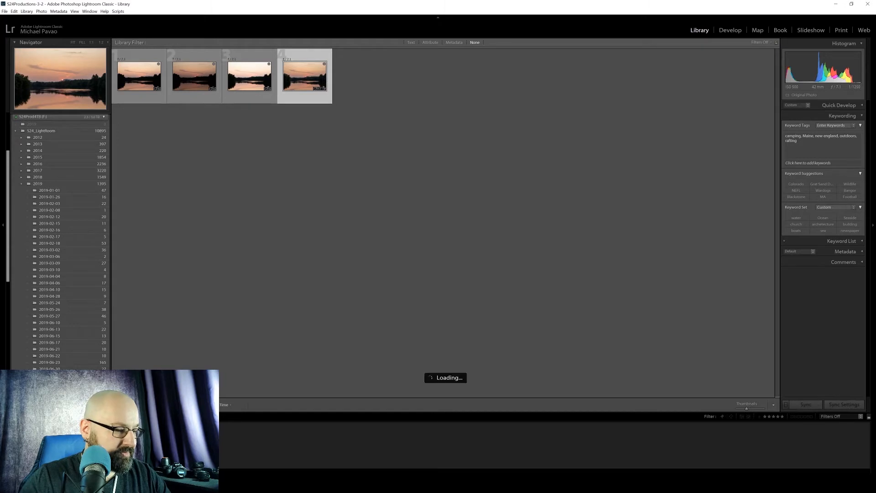
{"action": "left_click", "coordinate": [739, 32]}
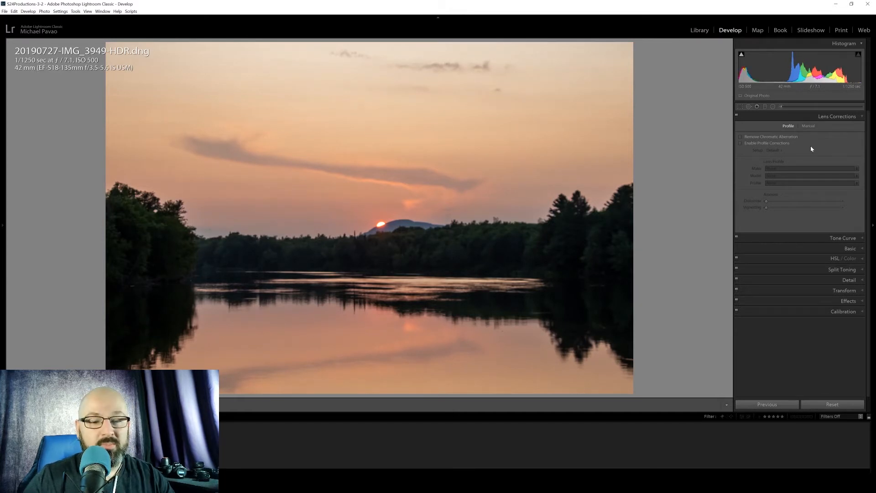
{"action": "left_click", "coordinate": [741, 137]}
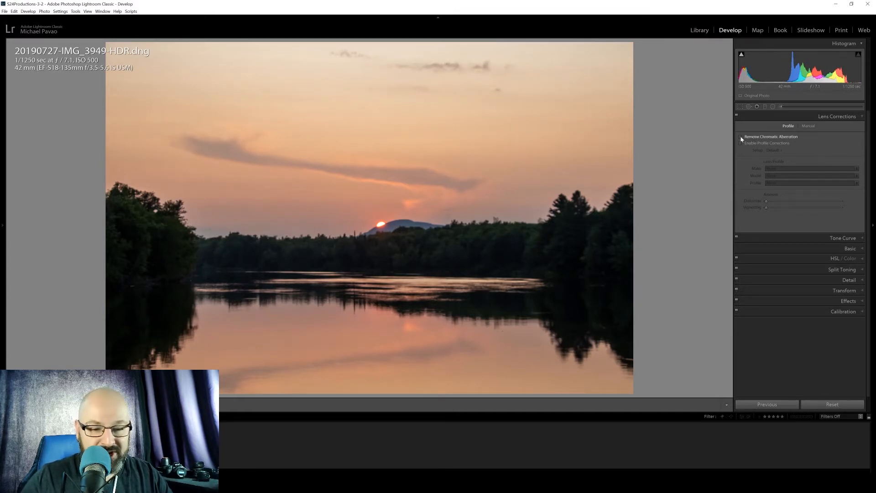
{"action": "left_click", "coordinate": [741, 144]}
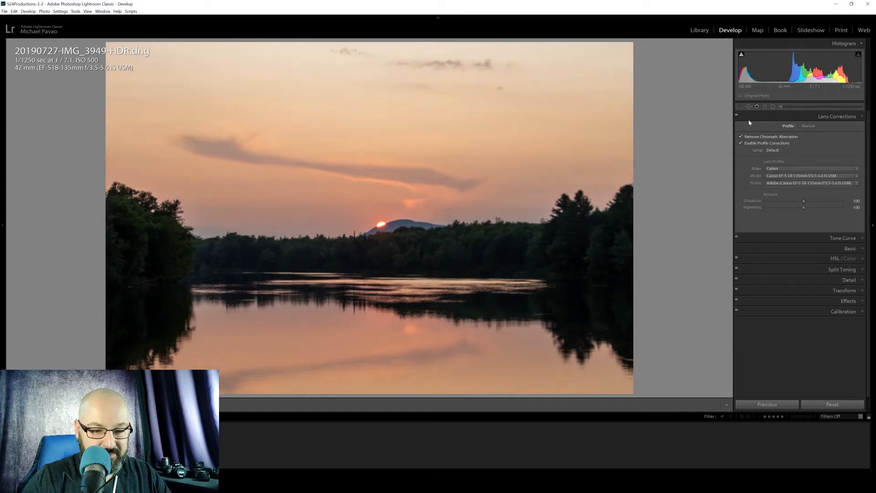
Step: Set the HDR photo's Contrast to +23 and Dehaze to +13
{"action": "left_click", "coordinate": [807, 248]}
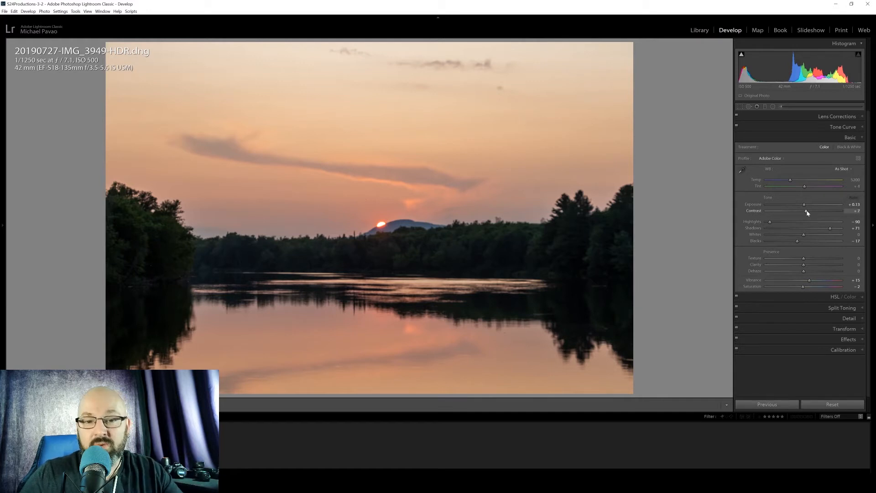
{"action": "left_click_drag", "start_coordinate": [807, 213], "coordinate": [813, 213]}
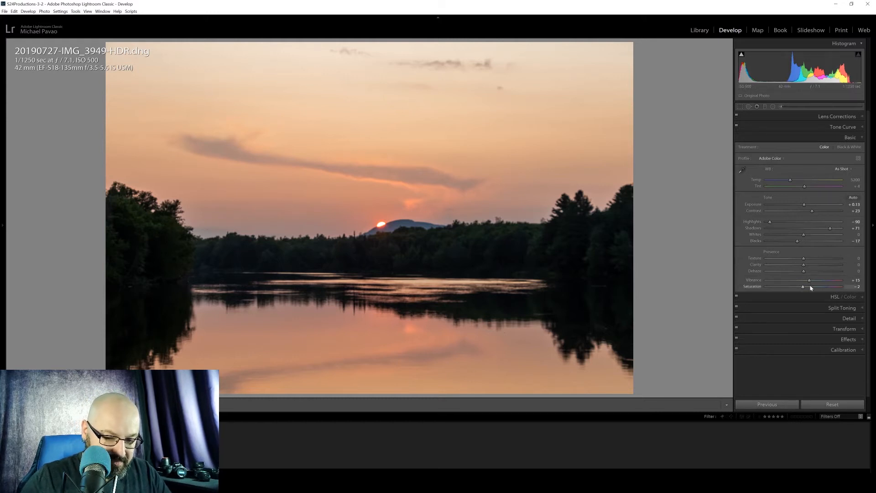
{"action": "left_click_drag", "start_coordinate": [804, 272], "coordinate": [809, 273]}
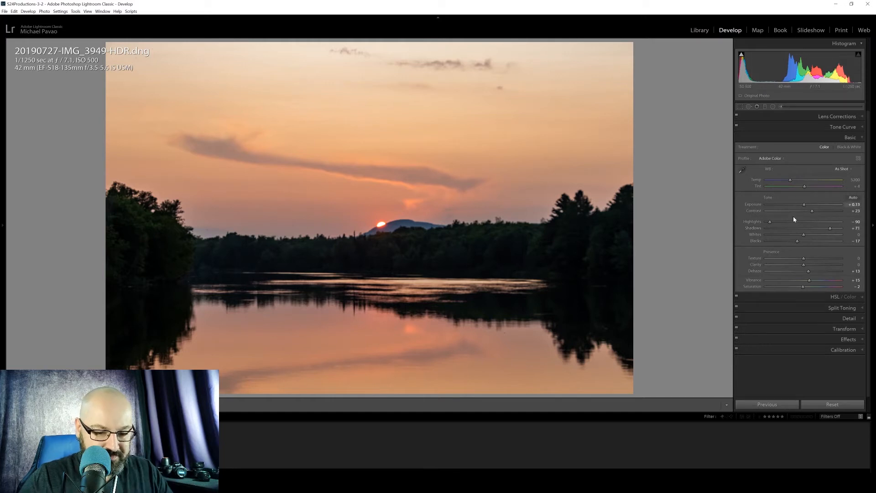
Step: Raise the HSL saturation of Yellow to +36 and Magenta to +21
{"action": "left_click", "coordinate": [803, 297]}
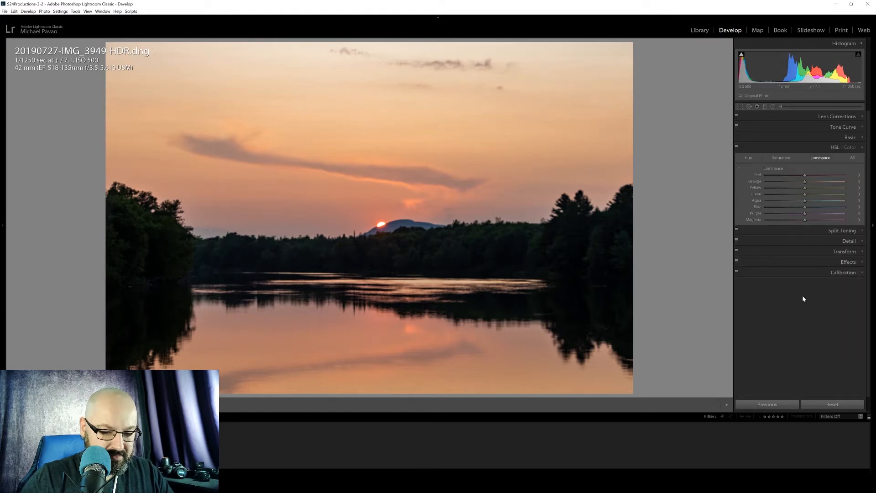
{"action": "left_click", "coordinate": [778, 160]}
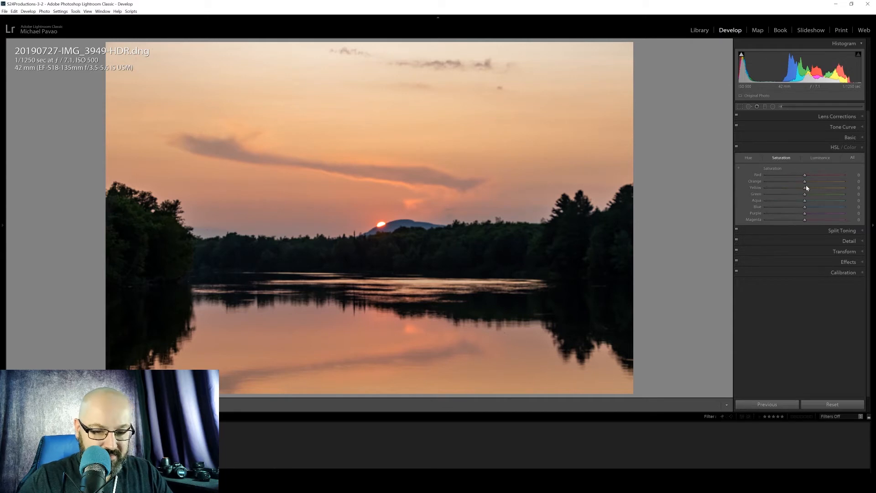
{"action": "left_click_drag", "start_coordinate": [807, 191], "coordinate": [819, 187]}
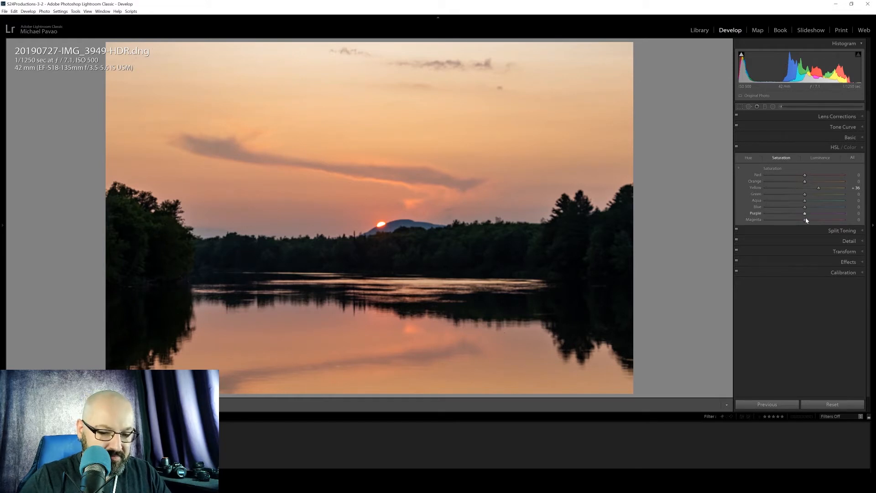
{"action": "left_click_drag", "start_coordinate": [805, 220], "coordinate": [815, 222]}
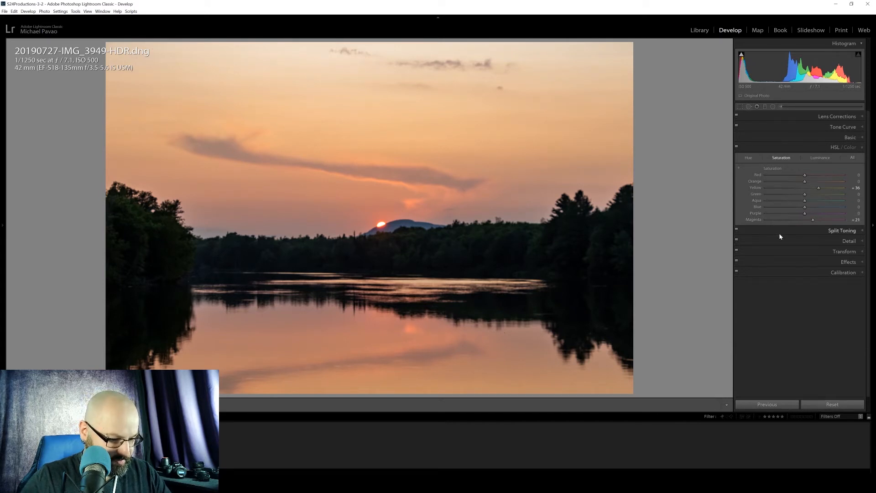
Step: Split-tone the highlights with a Hue of 36 and a Saturation of 32
{"action": "left_click", "coordinate": [819, 231]}
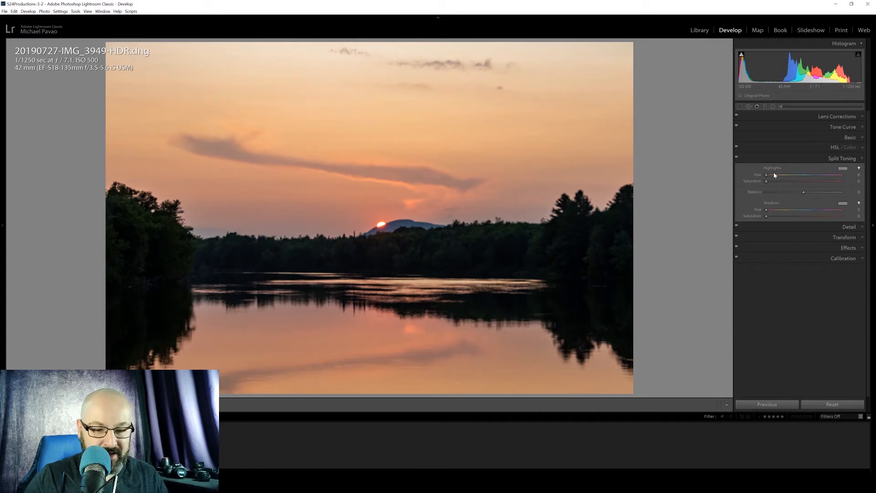
{"action": "key", "text": "alt"}
{"action": "mouse_move", "coordinate": [768, 177]}
{"action": "left_mouse_down"}
{"action": "mouse_move", "coordinate": [805, 178]}
{"action": "mouse_move", "coordinate": [775, 177]}
{"action": "left_mouse_up"}
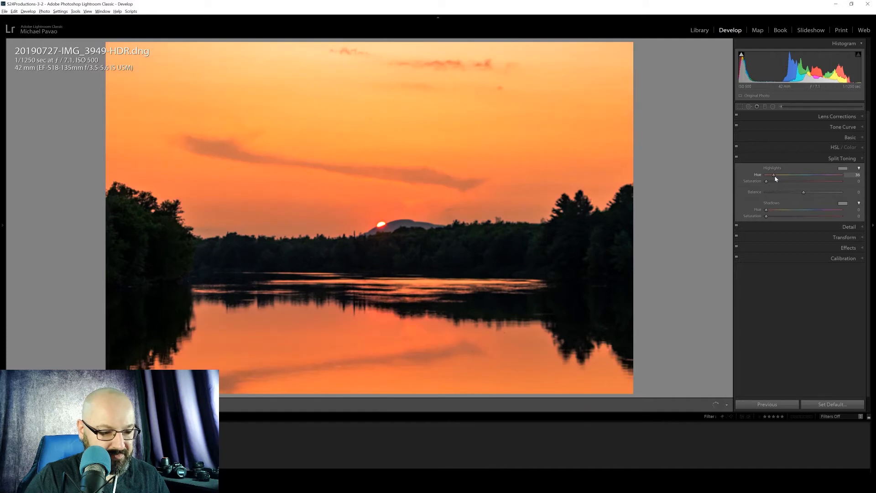
{"action": "left_click_drag", "start_coordinate": [775, 177], "coordinate": [774, 177]}
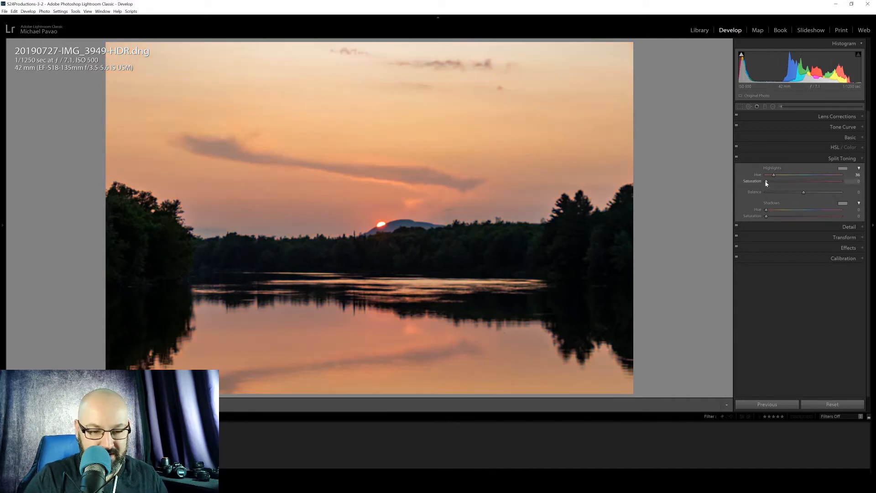
{"action": "left_click_drag", "start_coordinate": [766, 183], "coordinate": [792, 183]}
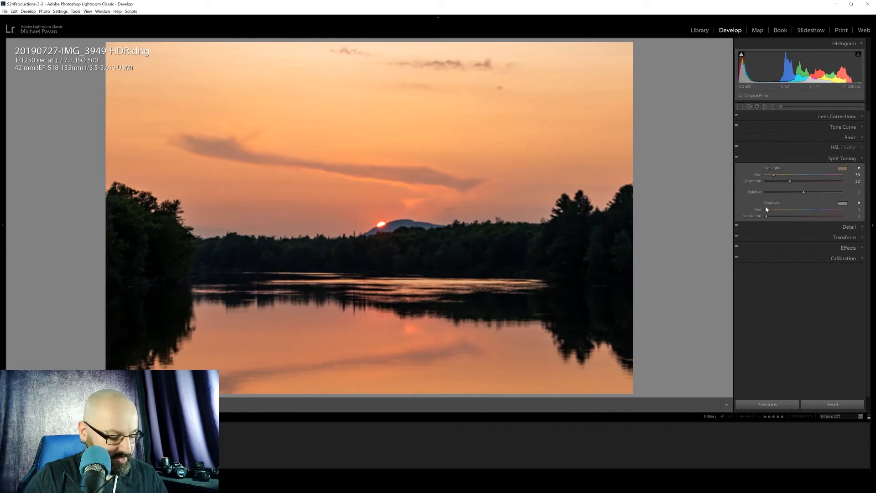
Step: Split-tone the shadows with a cyan-blue Hue of about 190 and a Saturation of 23
{"action": "key", "text": "alt"}
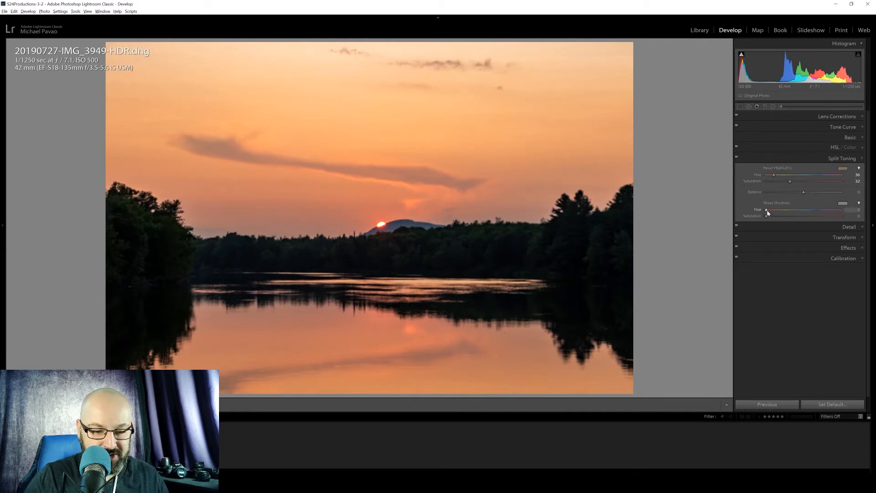
{"action": "left_click_drag", "start_coordinate": [768, 213], "coordinate": [808, 212]}
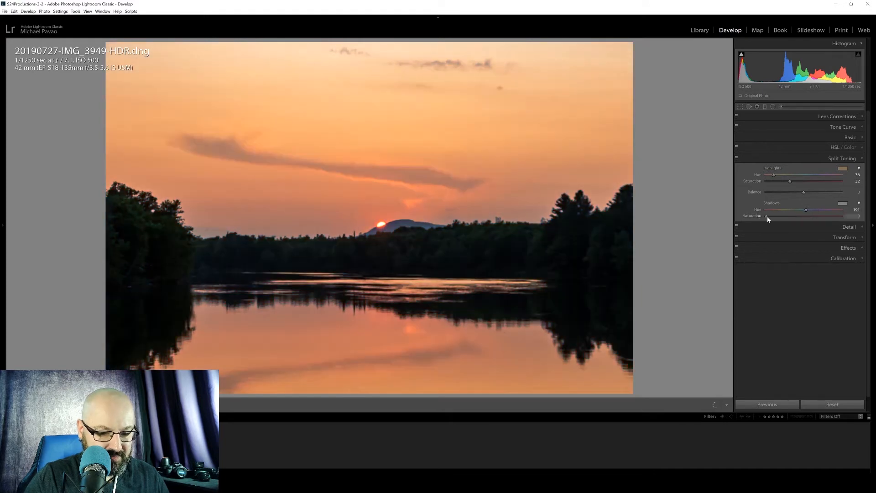
{"action": "left_click_drag", "start_coordinate": [768, 218], "coordinate": [783, 219]}
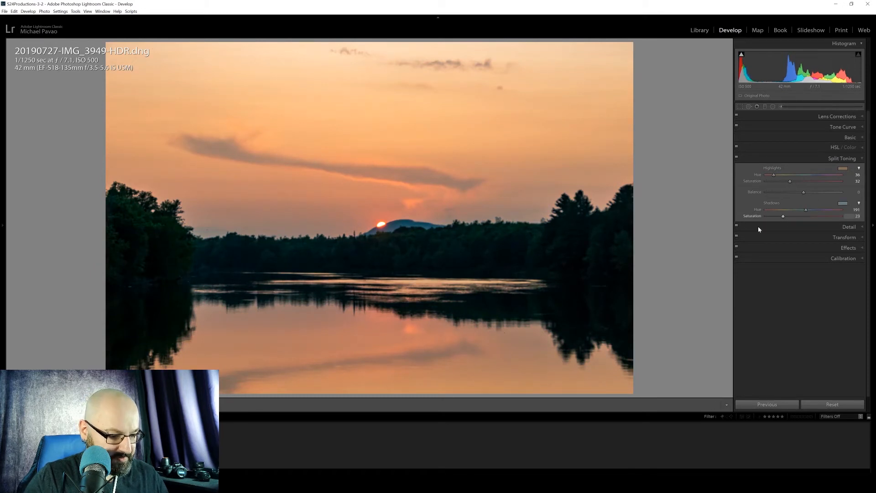
Step: Add a Highlight Priority post-crop vignette with an Amount of -17
{"action": "left_click", "coordinate": [802, 228]}
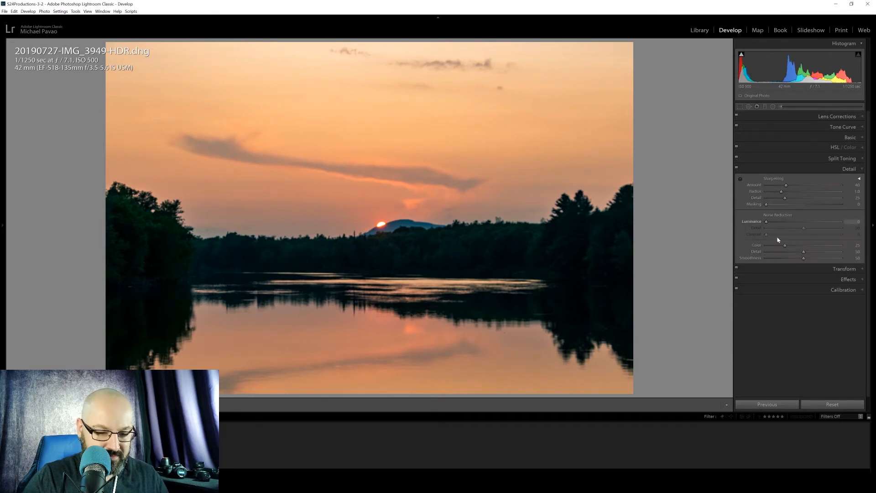
{"action": "left_click", "coordinate": [793, 280]}
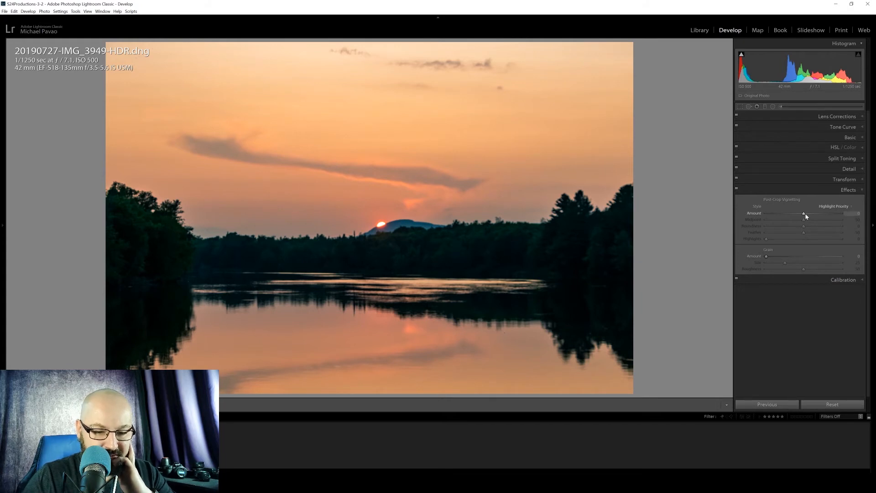
{"action": "left_click_drag", "start_coordinate": [804, 214], "coordinate": [797, 214]}
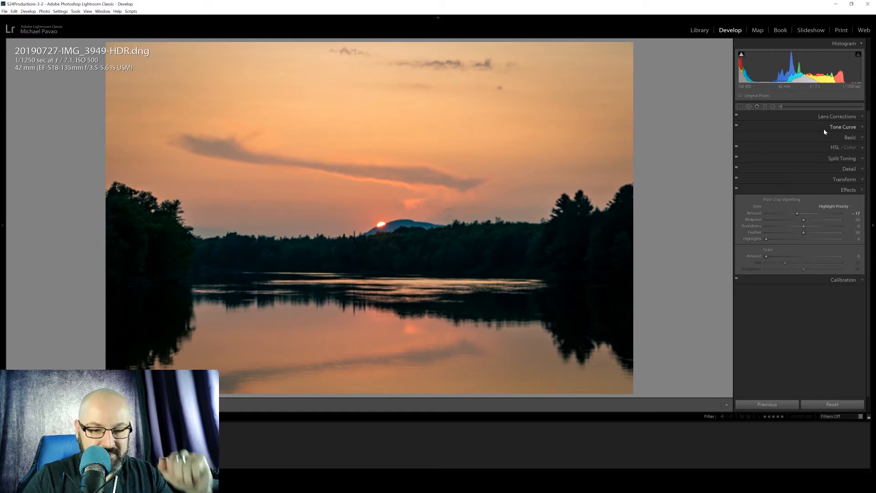
Step: Raise the HSL saturation of Aqua to +20
{"action": "left_click", "coordinate": [815, 152]}
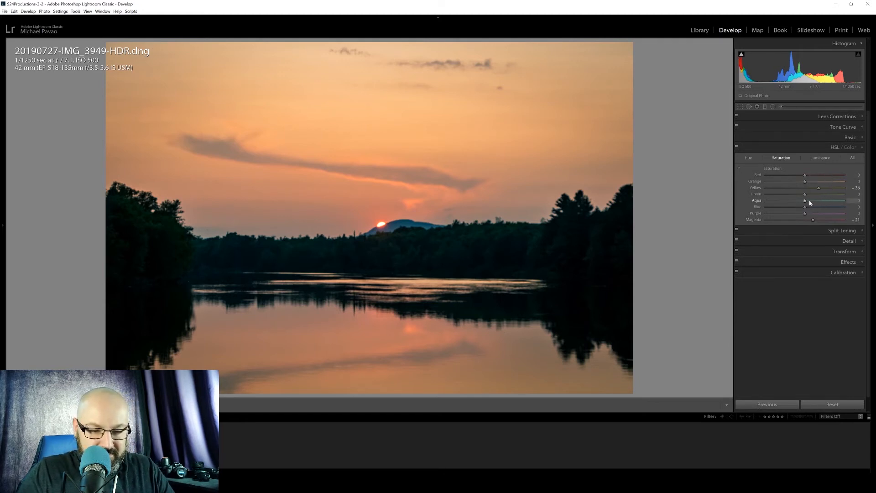
{"action": "mouse_move", "coordinate": [812, 203]}
{"action": "left_mouse_down"}
{"action": "mouse_move", "coordinate": [829, 201]}
{"action": "mouse_move", "coordinate": [798, 201]}
{"action": "mouse_move", "coordinate": [825, 200]}
{"action": "mouse_move", "coordinate": [814, 200]}
{"action": "left_mouse_up"}
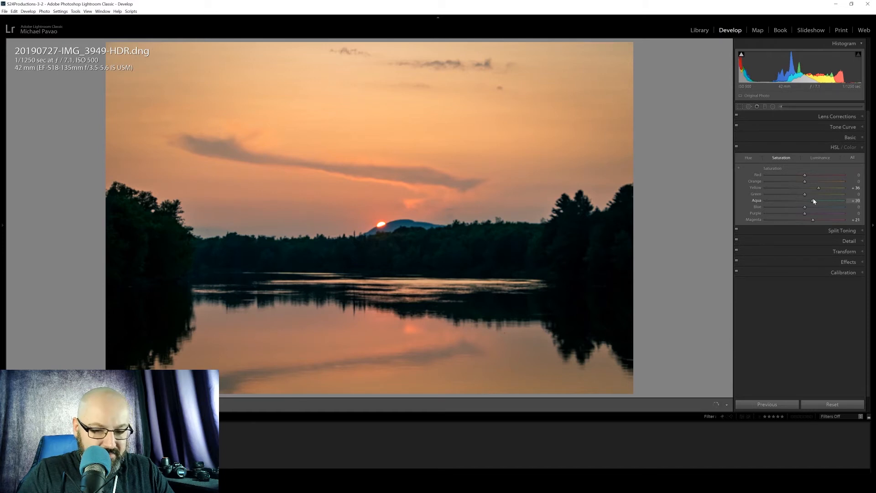
Step: Shift the HSL hue of Magenta to -42 and Orange to -23, and lower the Yellow luminance to -17
{"action": "left_click", "coordinate": [750, 161]}
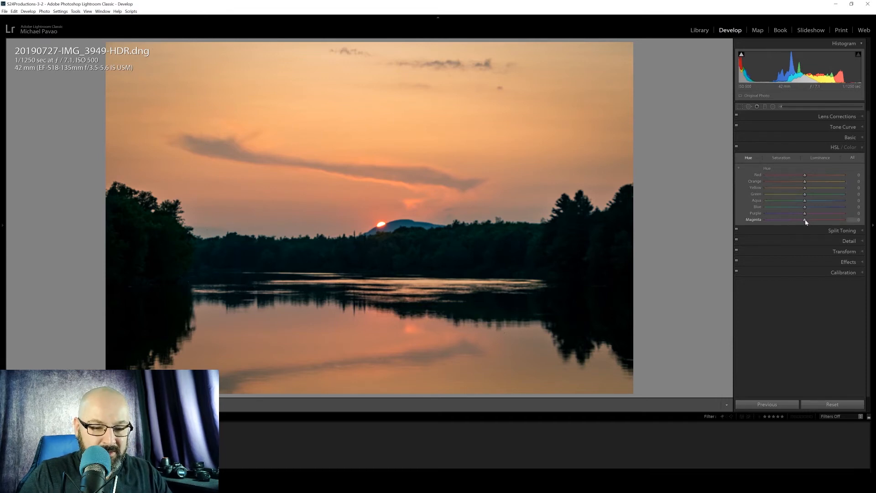
{"action": "left_click_drag", "start_coordinate": [805, 221], "coordinate": [796, 220]}
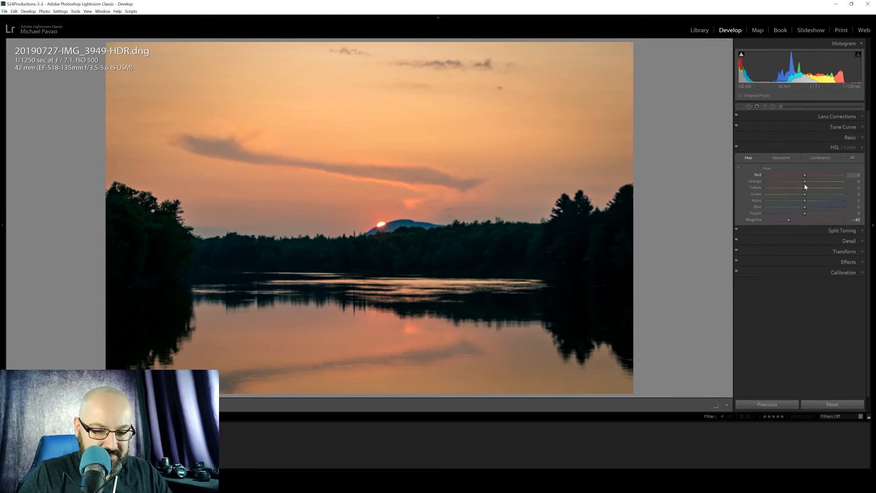
{"action": "mouse_move", "coordinate": [805, 183]}
{"action": "left_mouse_down"}
{"action": "mouse_move", "coordinate": [787, 182]}
{"action": "mouse_move", "coordinate": [794, 181]}
{"action": "left_mouse_up"}
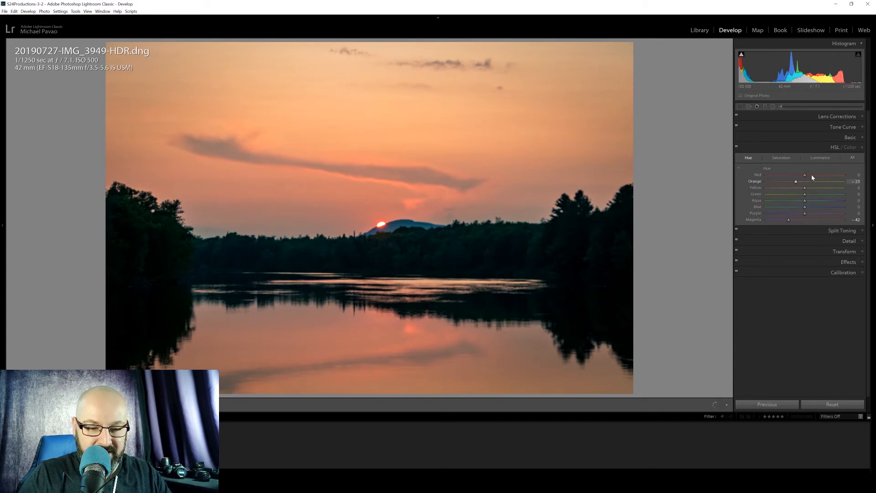
{"action": "left_click", "coordinate": [820, 157]}
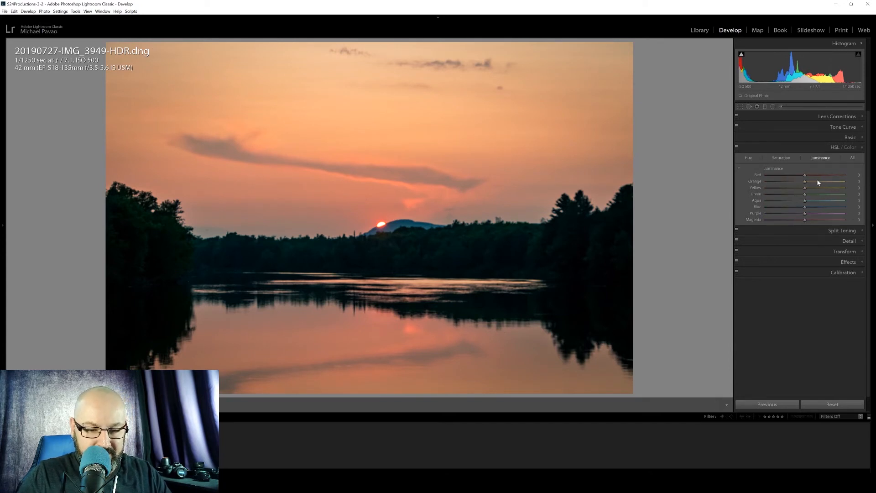
{"action": "left_click_drag", "start_coordinate": [799, 187], "coordinate": [799, 185]}
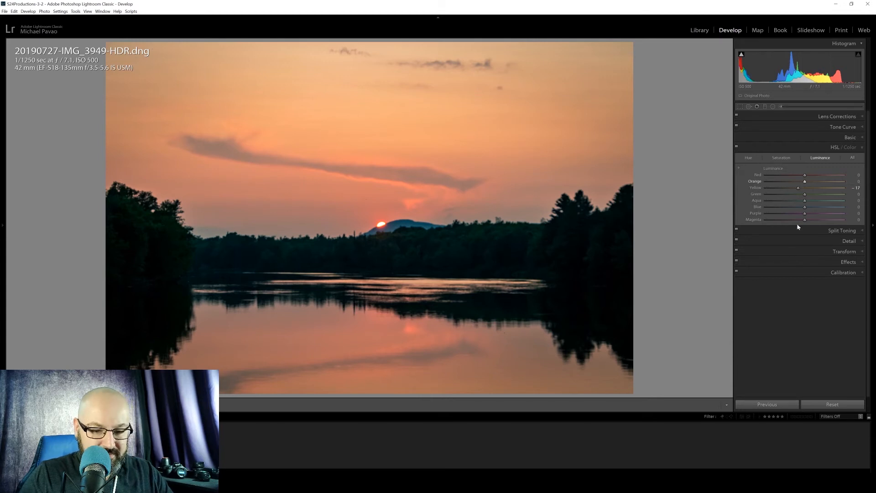
Step: Try the Medium Contrast and Strong Contrast point curves on the photo and return the curve to Linear
{"action": "left_click", "coordinate": [807, 127]}
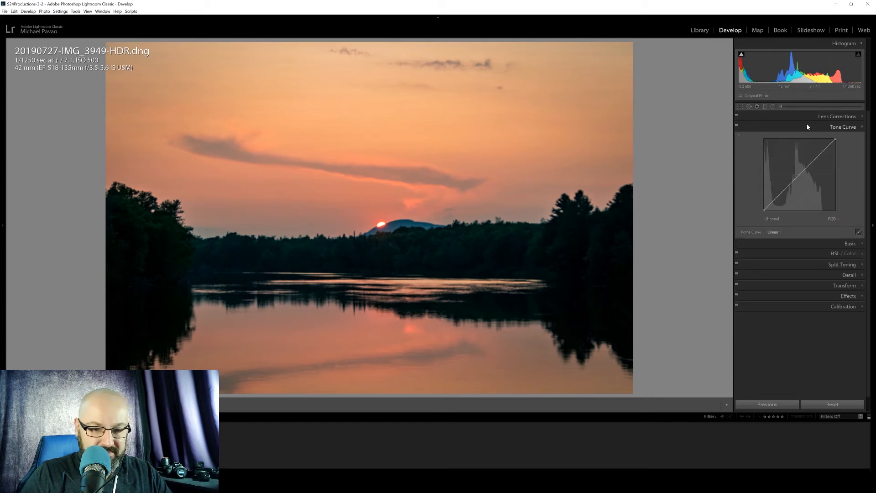
{"action": "left_click", "coordinate": [795, 233]}
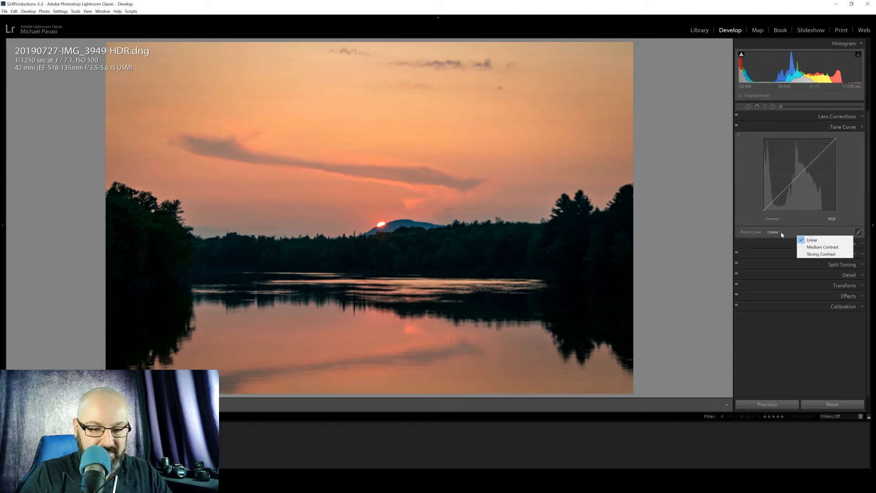
{"action": "left_click", "coordinate": [815, 246]}
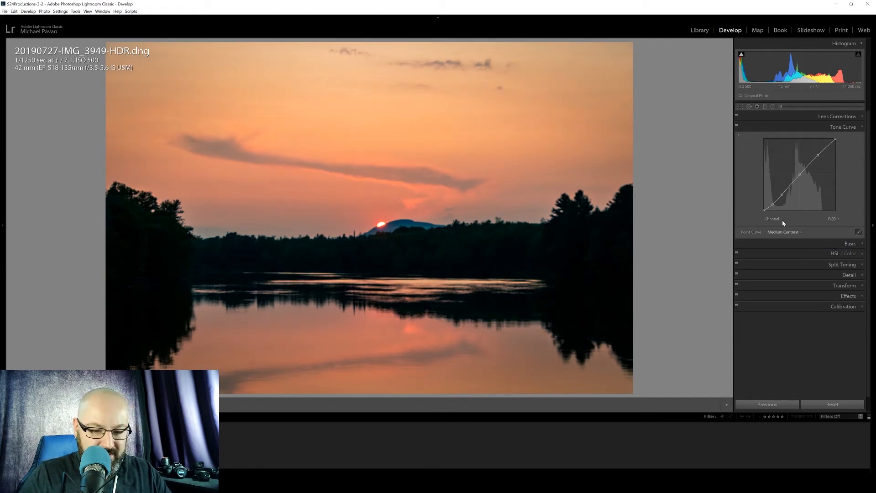
{"action": "left_click", "coordinate": [801, 232]}
{"action": "left_click", "coordinate": [821, 254]}
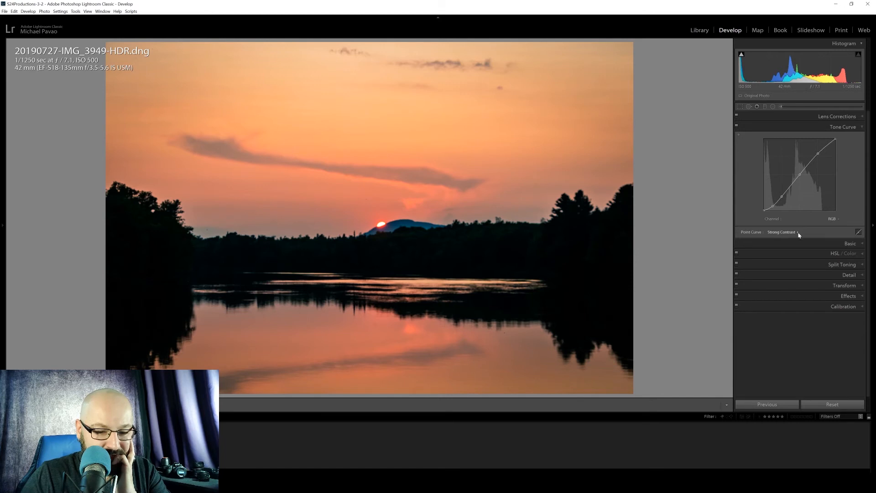
{"action": "left_click", "coordinate": [798, 232]}
{"action": "left_click", "coordinate": [812, 240]}
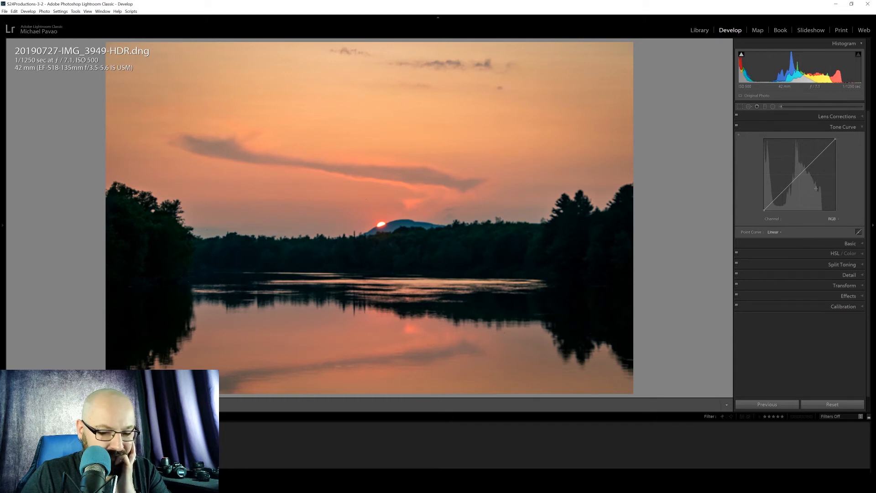
Step: Apply the Strong Contrast point curve and straighten its lower part to lift the shadows
{"action": "left_click", "coordinate": [774, 232]}
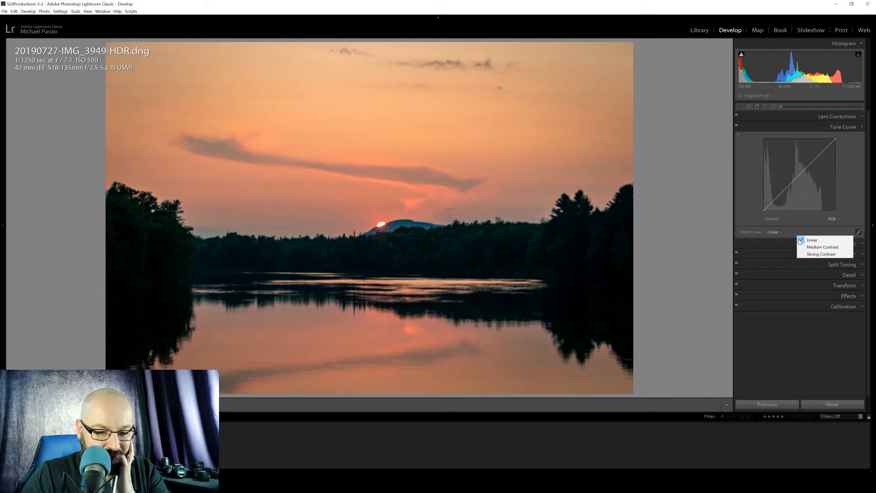
{"action": "left_click", "coordinate": [819, 253]}
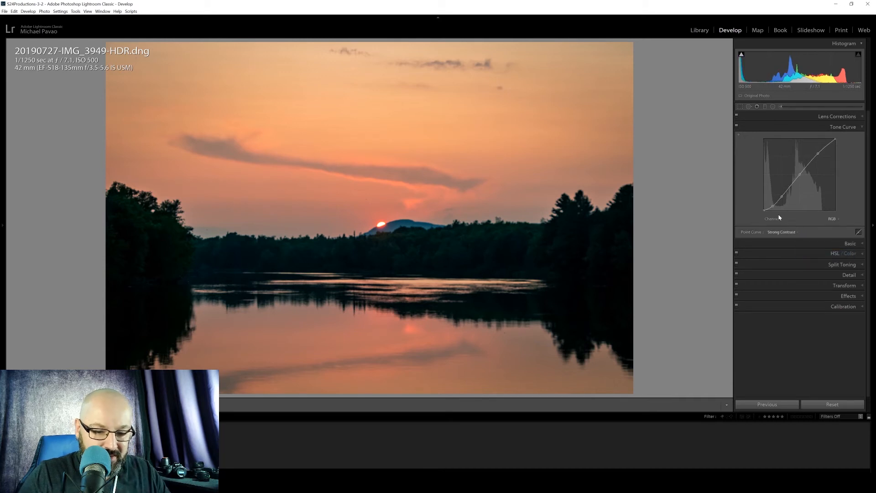
{"action": "left_click_drag", "start_coordinate": [773, 208], "coordinate": [782, 200]}
{"action": "double_click", "coordinate": [782, 199]}
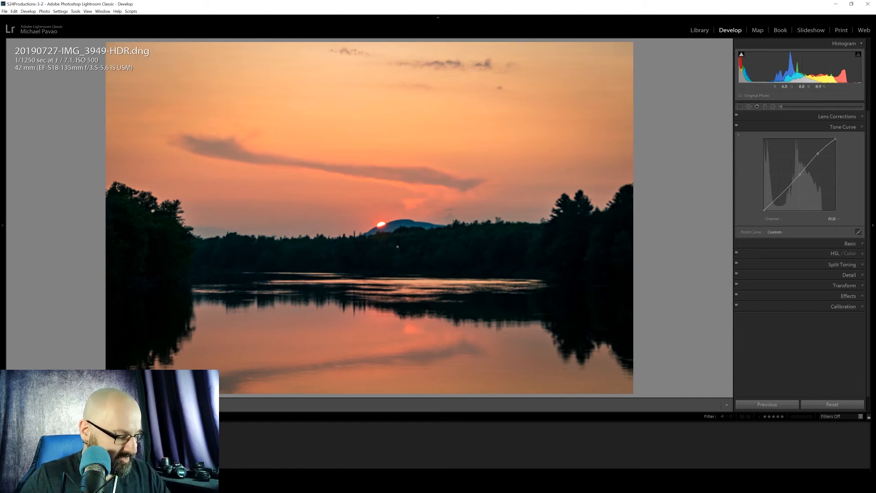
Step: Hide the photo info overlay and clone out the dust spot in the sky just above the left treeline
{"action": "key", "text": "i"}
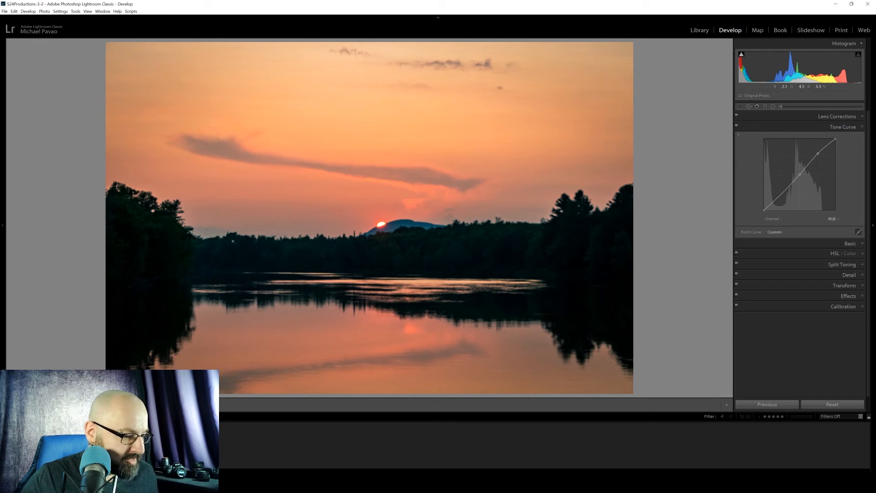
{"action": "left_click", "coordinate": [208, 229]}
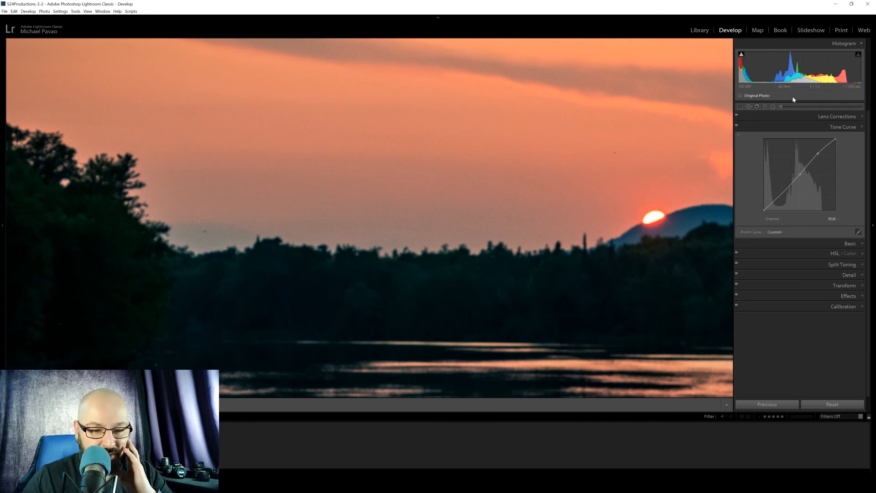
{"action": "left_click", "coordinate": [749, 107]}
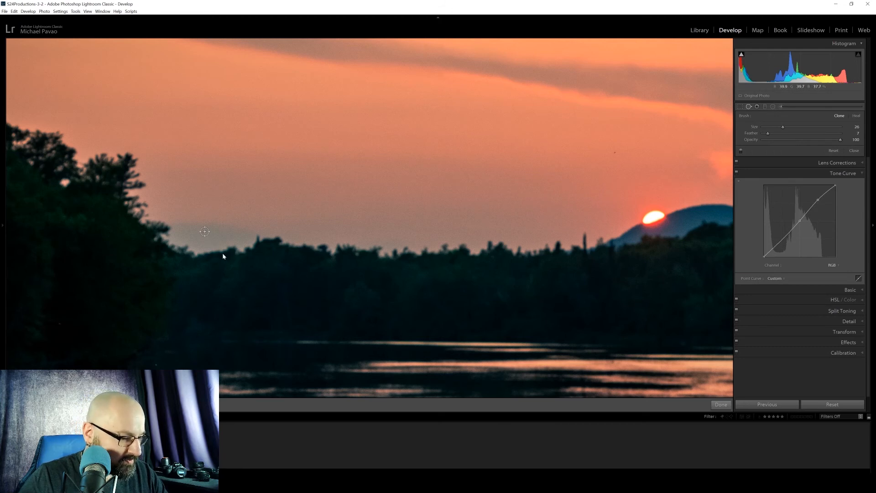
{"action": "left_click_drag", "start_coordinate": [223, 254], "coordinate": [240, 250]}
{"action": "left_click", "coordinate": [204, 231]}
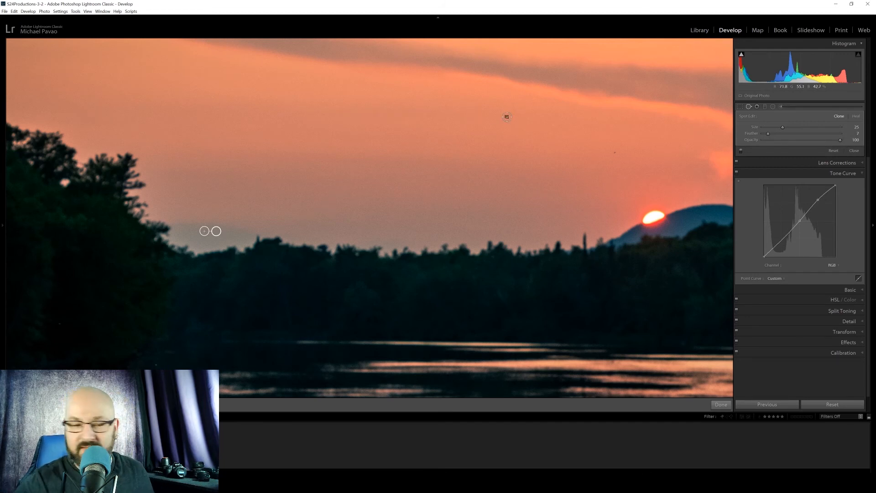
Step: Check the upper sky for dust and clone out the small spot in the sky above and left of the sun
{"action": "left_click_drag", "start_coordinate": [507, 117], "coordinate": [493, 347]}
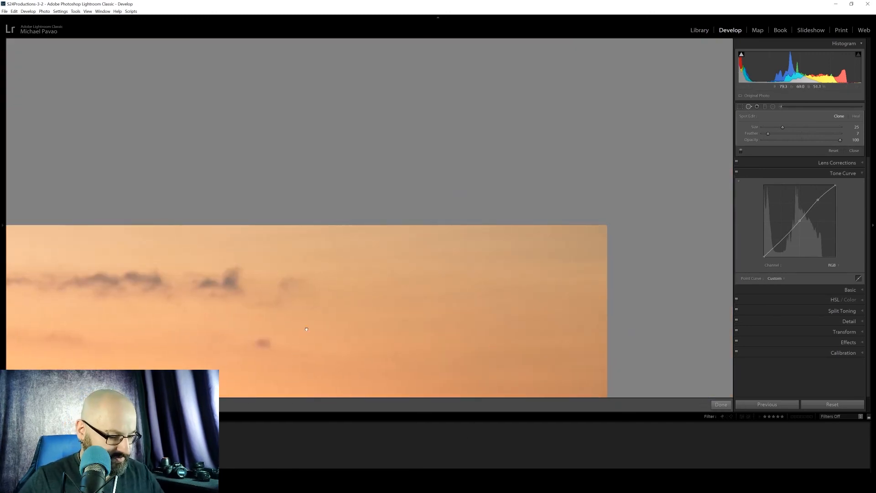
{"action": "left_click_drag", "start_coordinate": [289, 373], "coordinate": [497, 85]}
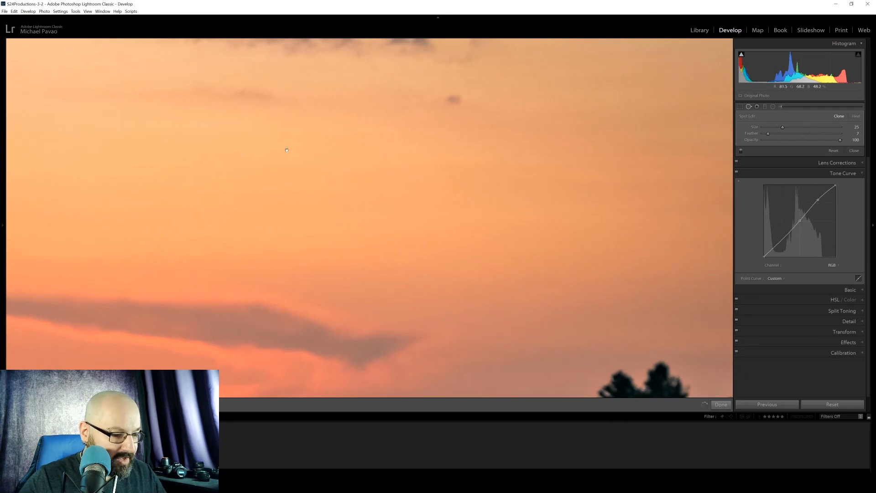
{"action": "left_click_drag", "start_coordinate": [286, 150], "coordinate": [488, 189]}
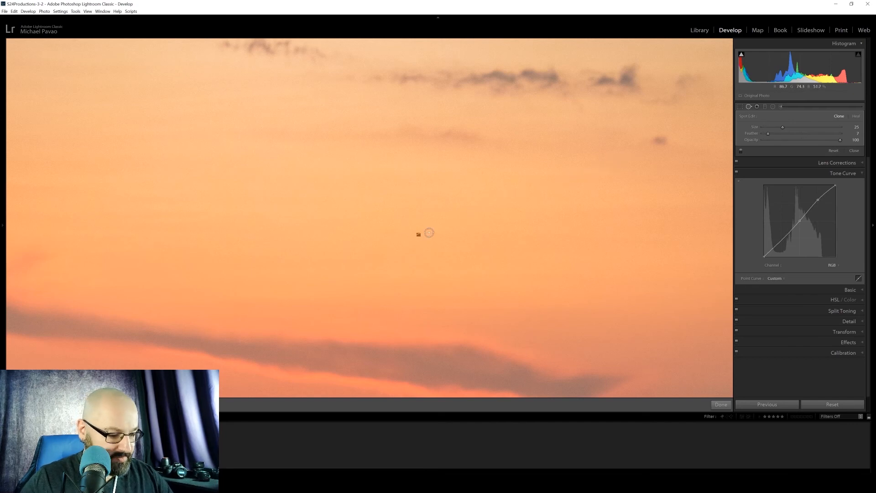
{"action": "left_click_drag", "start_coordinate": [340, 261], "coordinate": [433, 131]}
{"action": "left_click_drag", "start_coordinate": [463, 272], "coordinate": [477, 176]}
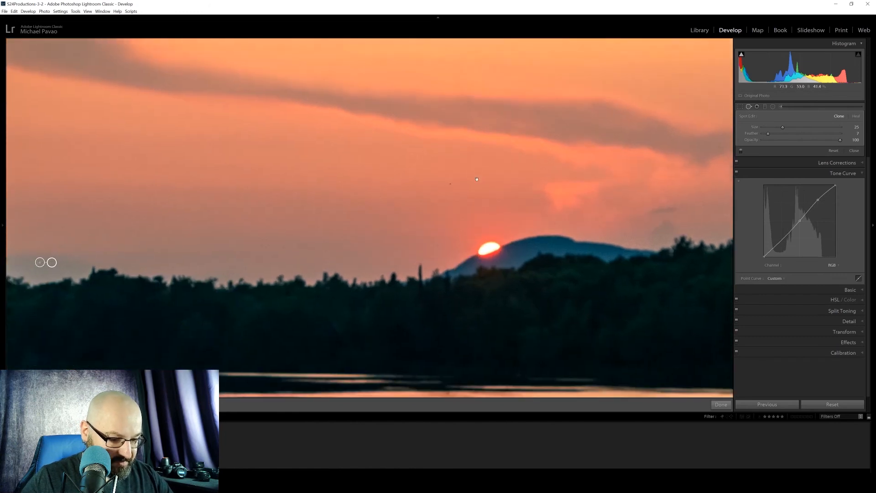
{"action": "left_click", "coordinate": [451, 182]}
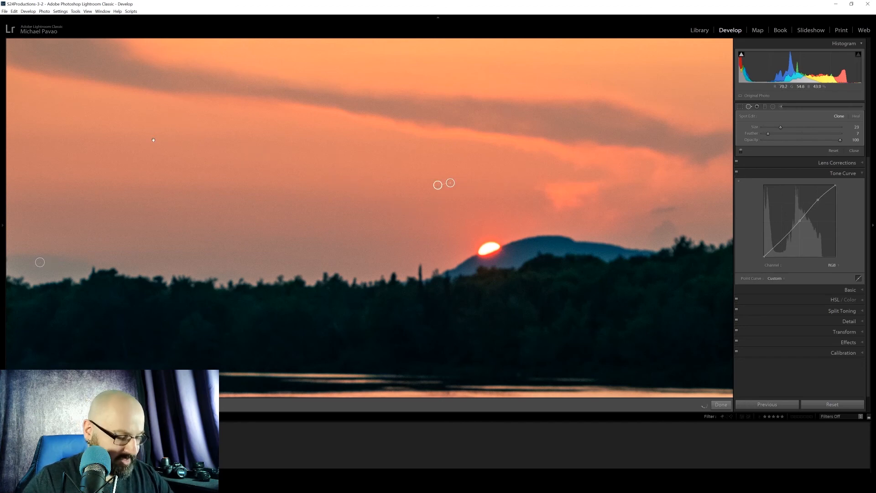
Step: Clone out the dust spot on the cloud's reflection in the water with a size 23 spot
{"action": "left_click_drag", "start_coordinate": [178, 170], "coordinate": [293, 112]}
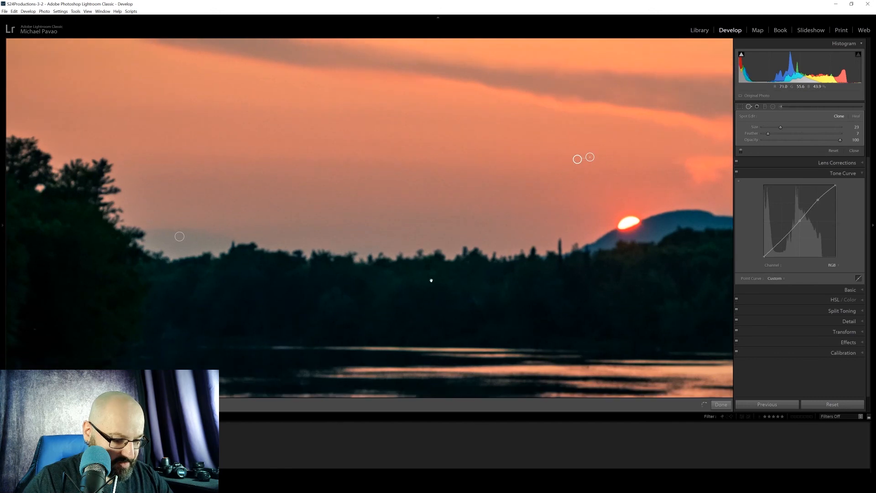
{"action": "left_click_drag", "start_coordinate": [494, 283], "coordinate": [408, 165]}
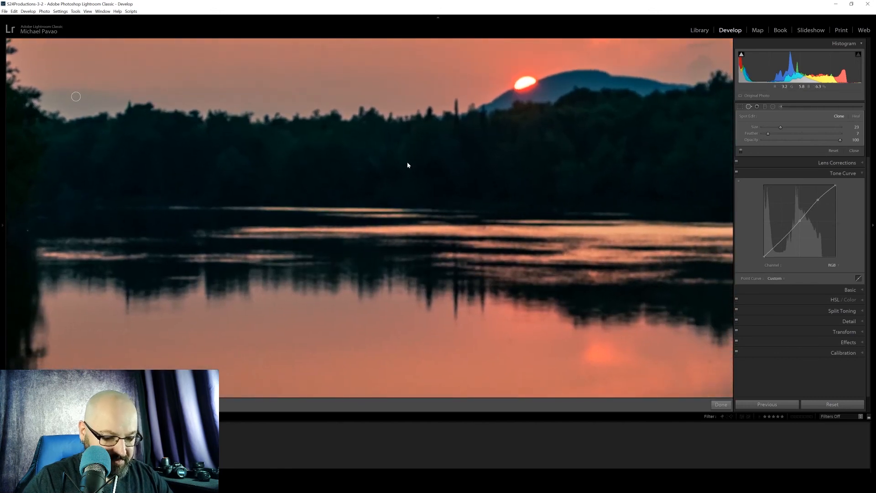
{"action": "left_click_drag", "start_coordinate": [507, 308], "coordinate": [435, 182]}
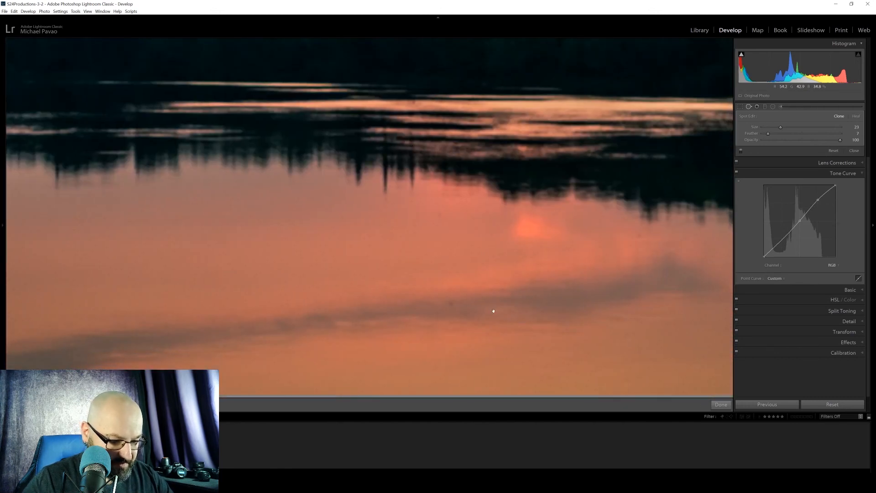
{"action": "left_click_drag", "start_coordinate": [493, 311], "coordinate": [469, 254]}
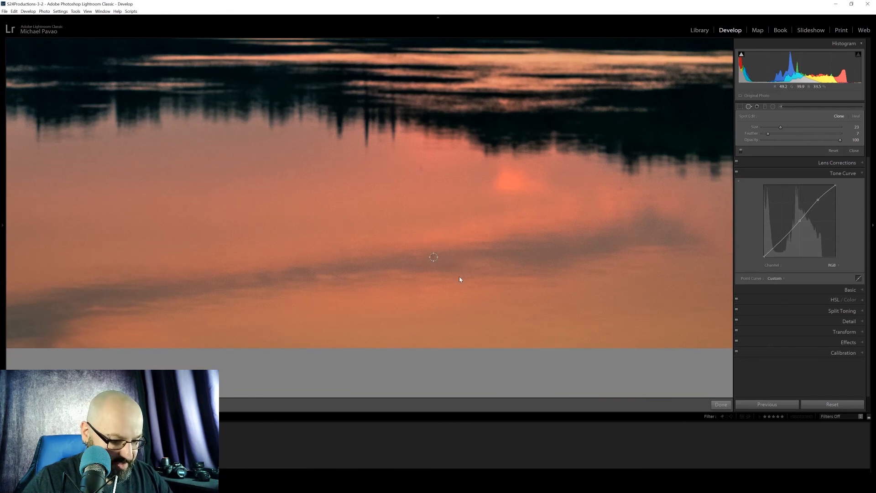
{"action": "left_click", "coordinate": [433, 257]}
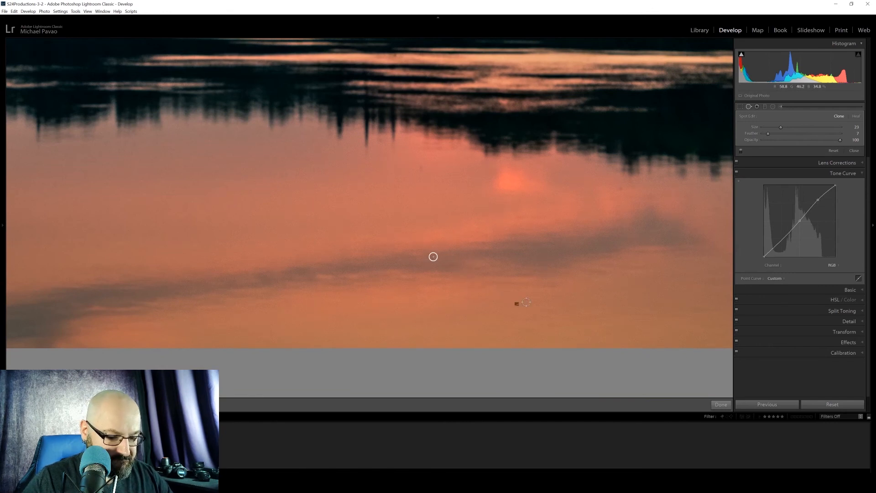
Step: Clone out the dark spot in the water below the right treeline's reflection and finish spot removal with the whole photo in view
{"action": "left_click_drag", "start_coordinate": [636, 231], "coordinate": [543, 247]}
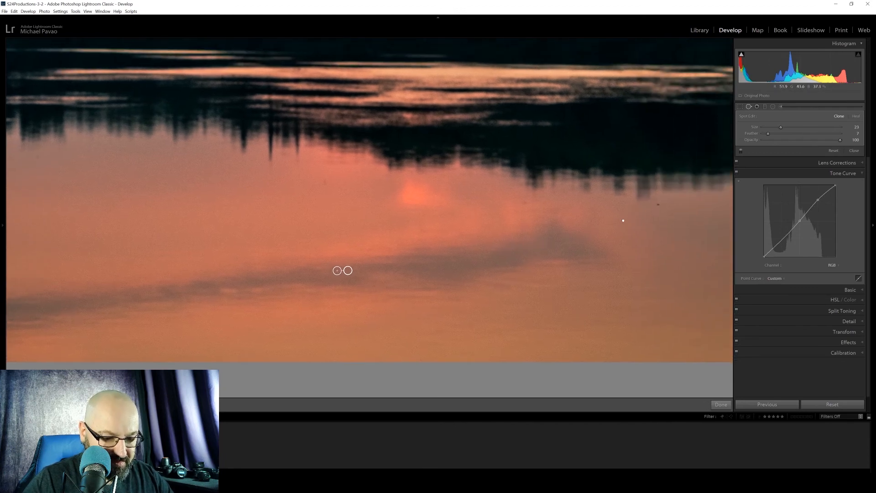
{"action": "left_click_drag", "start_coordinate": [622, 221], "coordinate": [565, 237]}
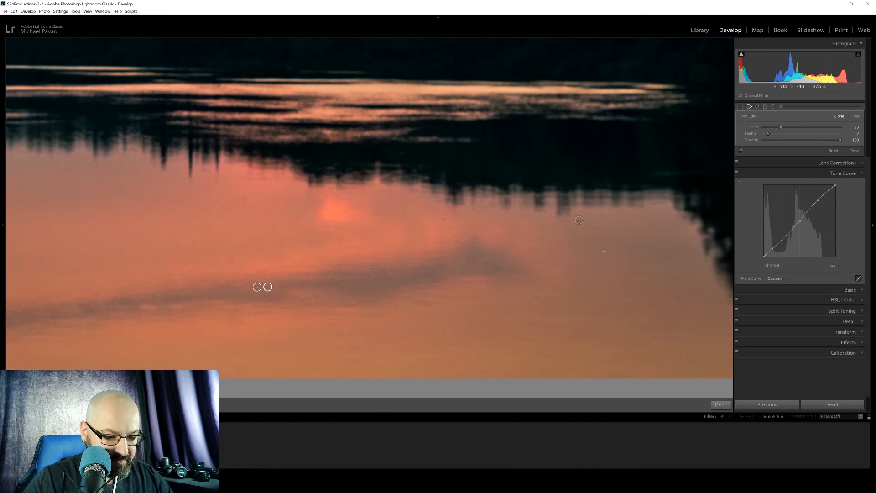
{"action": "left_click", "coordinate": [579, 219]}
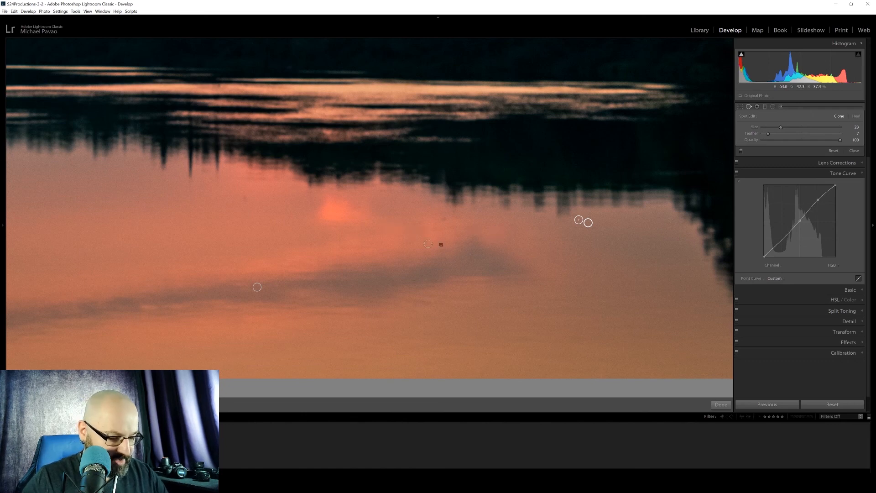
{"action": "left_click", "coordinate": [748, 107]}
{"action": "left_click", "coordinate": [493, 218]}
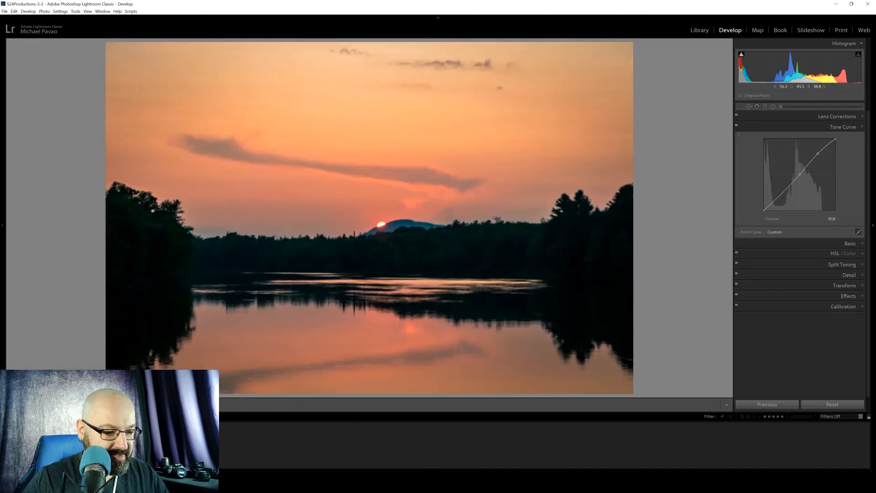